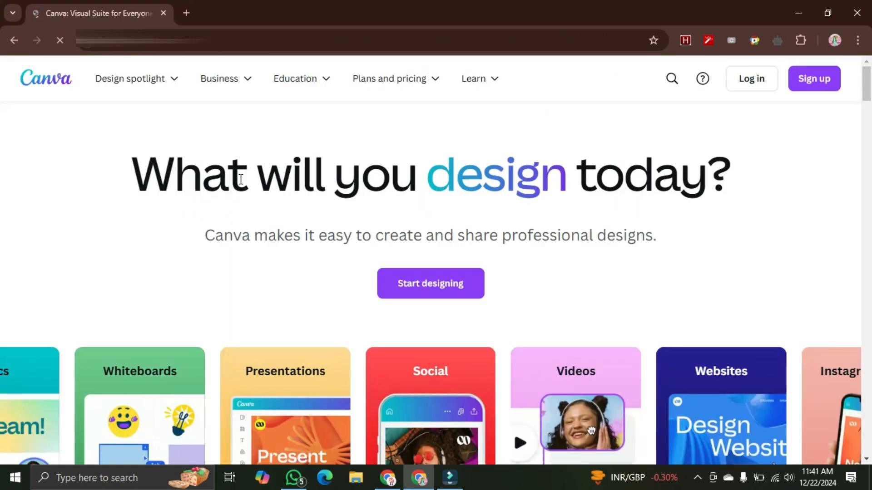
Sign up for Canva and search its content for "logo tech"
left_click(815, 78)
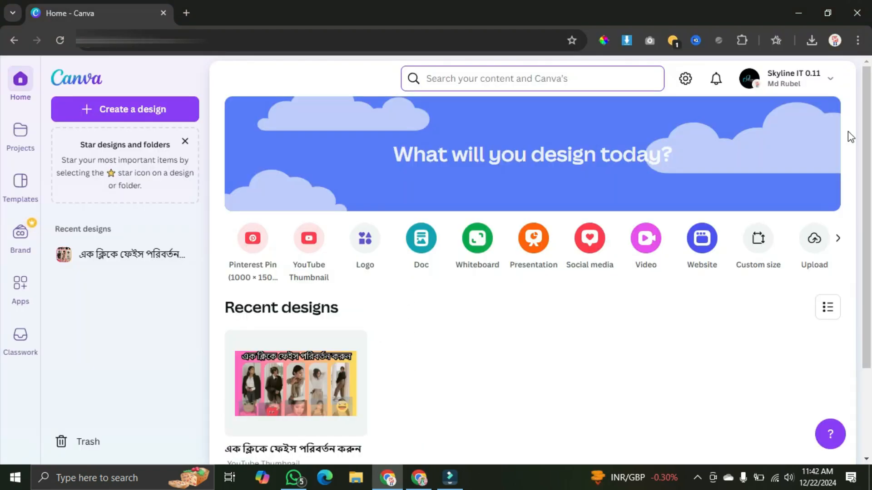
left_click(499, 80)
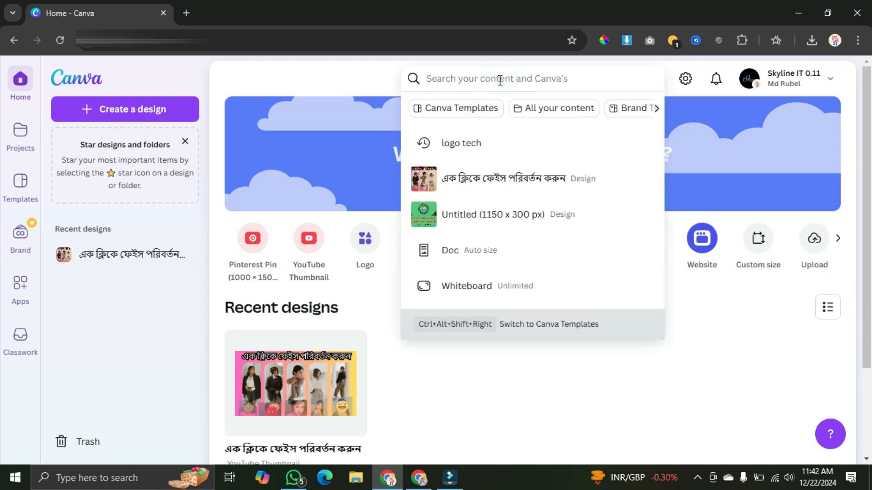
left_click(384, 84)
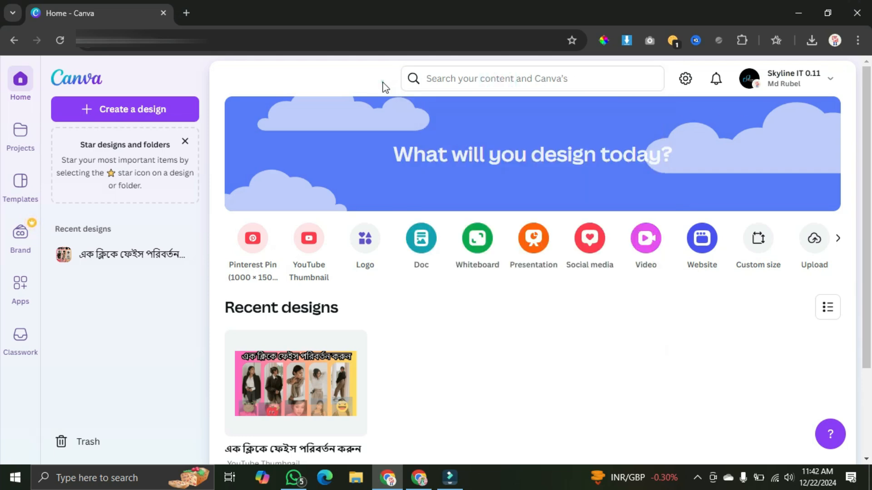
left_click(445, 80)
type("logo tech")
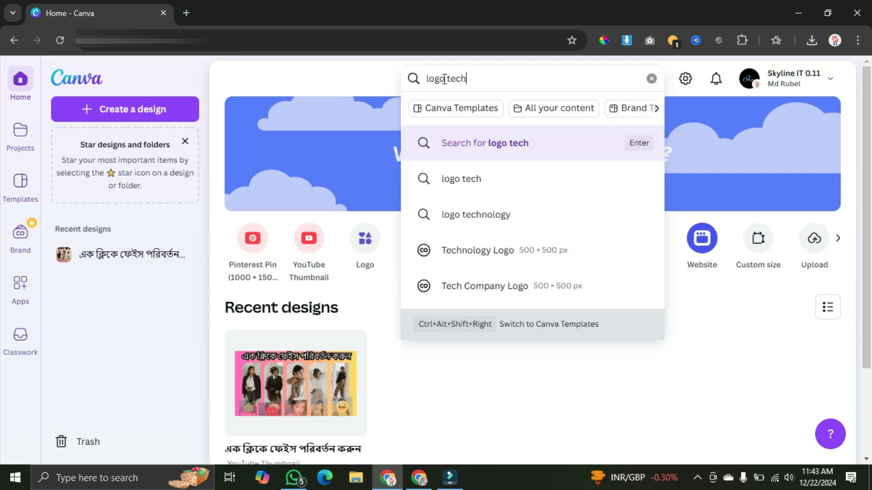
key("Return")
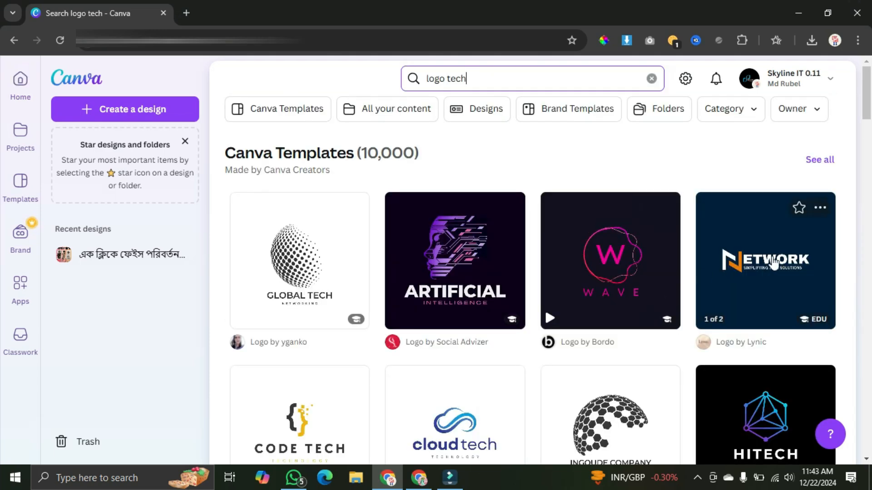
Find the blue "HUMAN TECH" artificial intelligence logo among the template results and open it for customizing
scroll(790, 245, "down", 3)
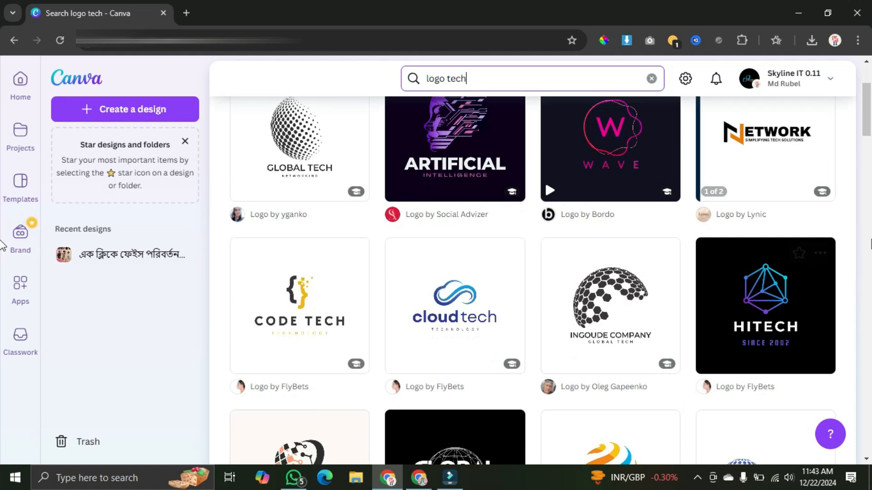
scroll(861, 249, "down", 3)
scroll(864, 252, "down", 8)
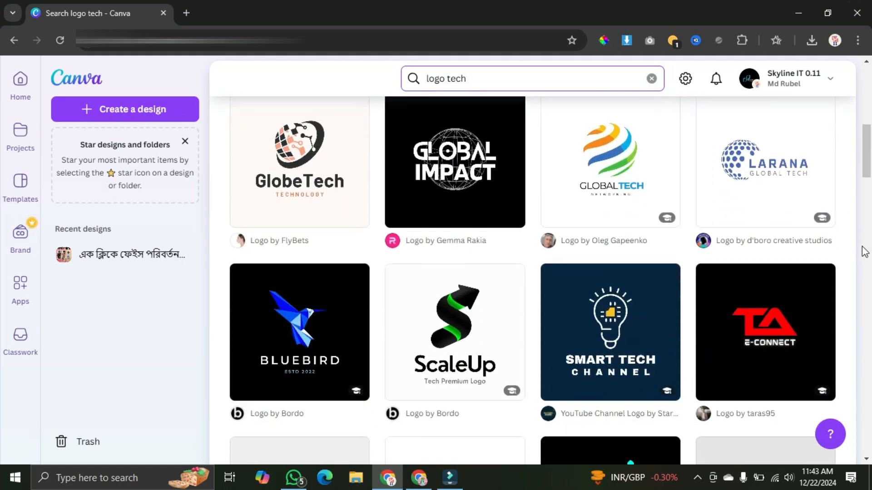
scroll(864, 252, "down", 8)
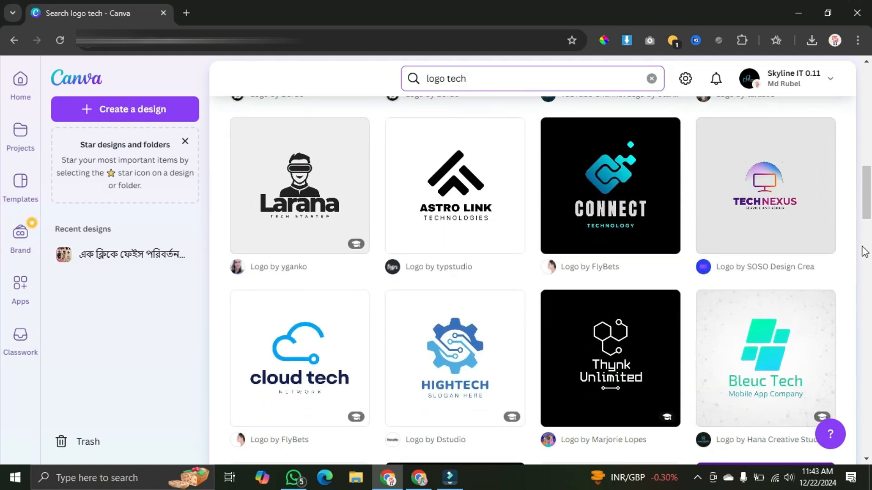
scroll(864, 252, "down", 15)
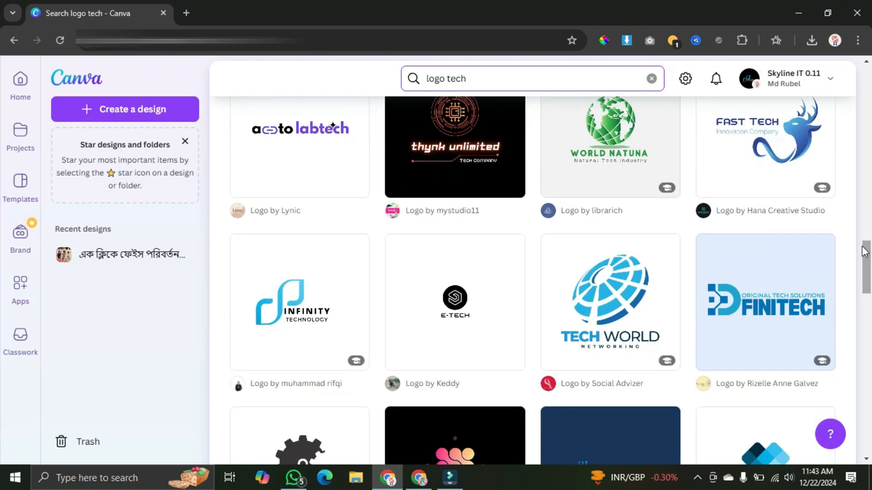
scroll(863, 252, "down", 3)
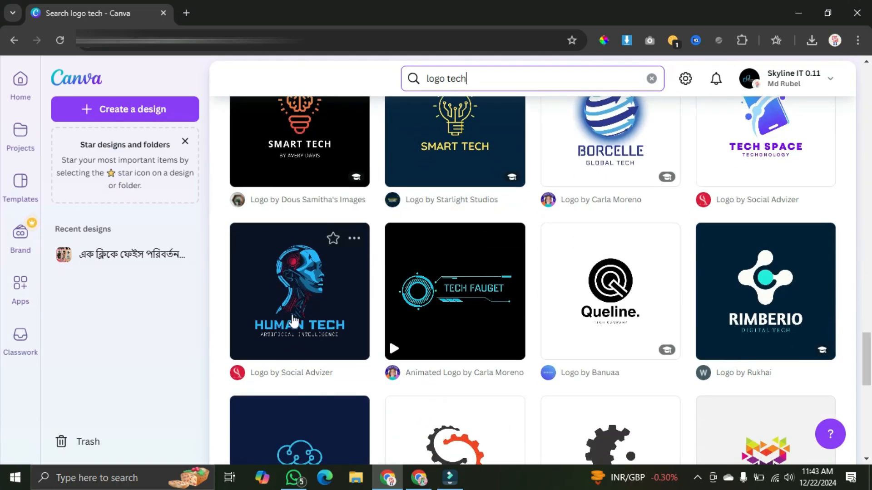
left_click(303, 300)
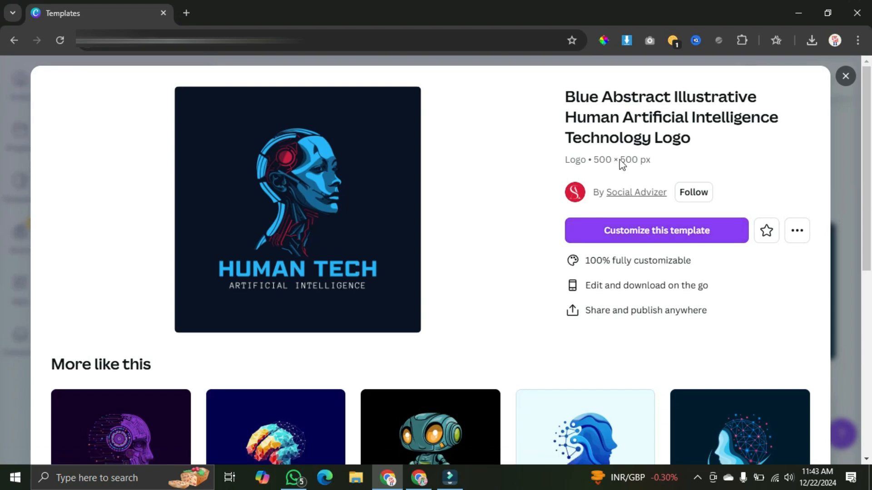
left_click(660, 229)
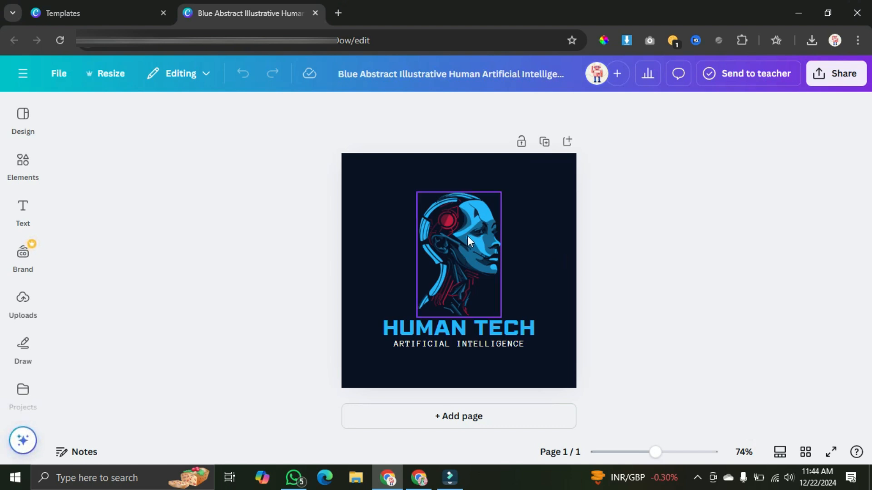
Change the "HUMAN TECH" title to "MR10 TECH" and delete the "ARTIFICIAL INTELLIGENCE" tagline below it
left_click(457, 323)
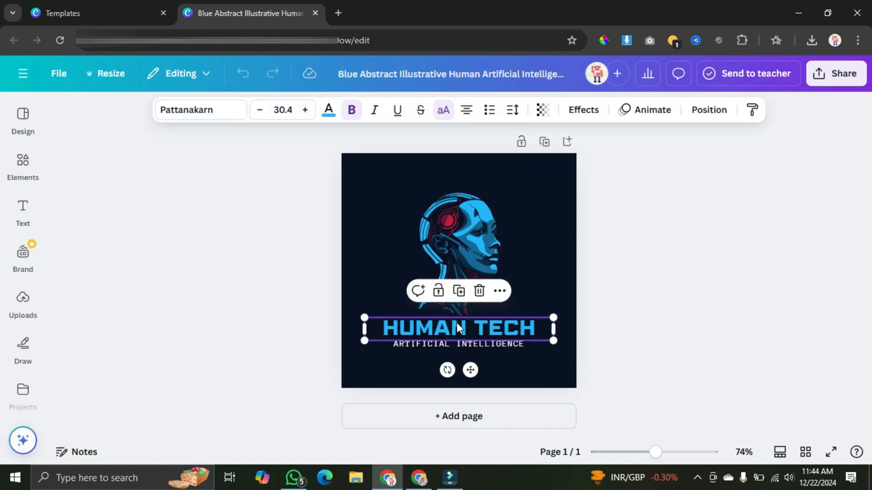
left_click(457, 322)
left_click(461, 328)
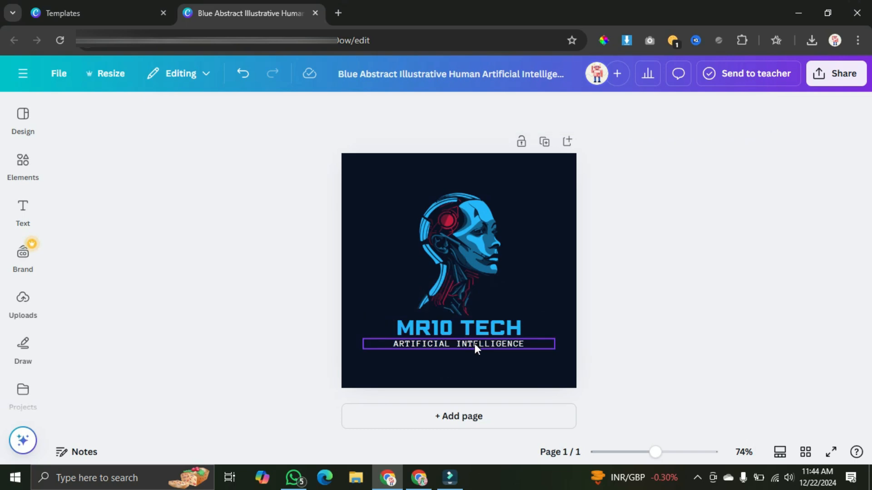
left_click(475, 344)
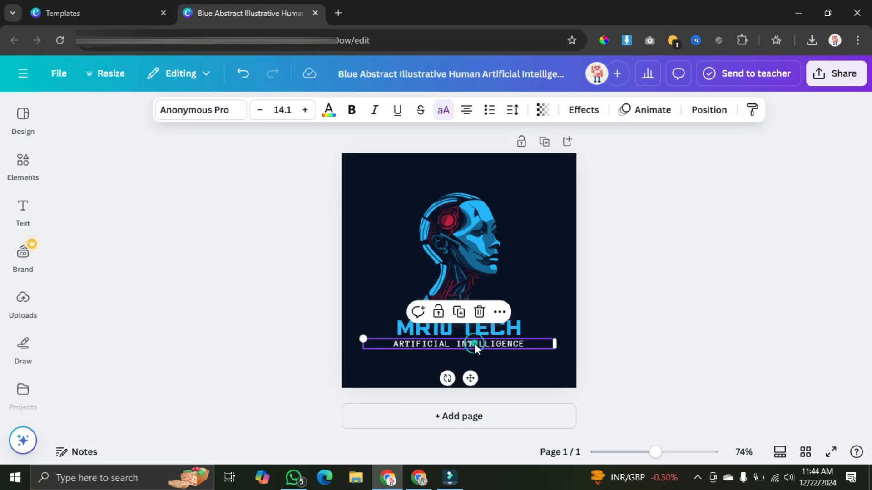
left_click(479, 311)
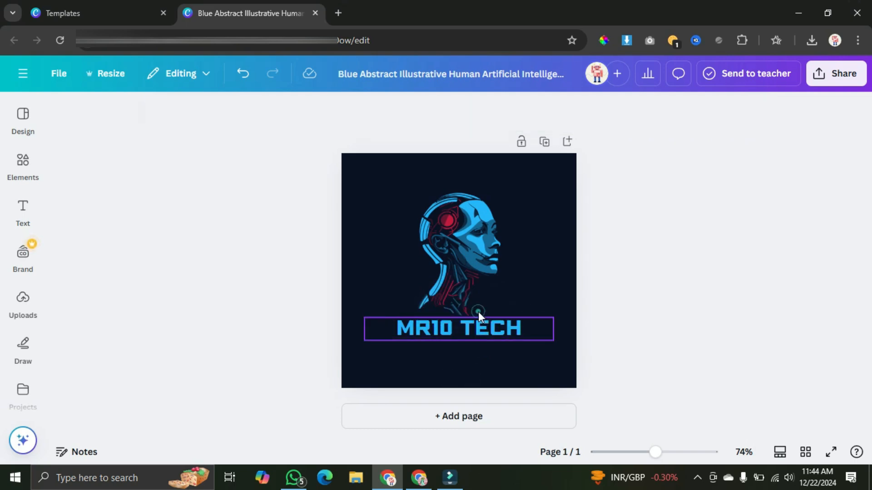
Enlarge the robot head illustration so it fills most of the space above the title
left_click(475, 247)
left_click_drag(417, 191, 399, 166)
mouse_move(462, 268)
left_mouse_down()
mouse_move(484, 270)
mouse_move(462, 266)
left_mouse_up()
left_click_drag(403, 164, 411, 177)
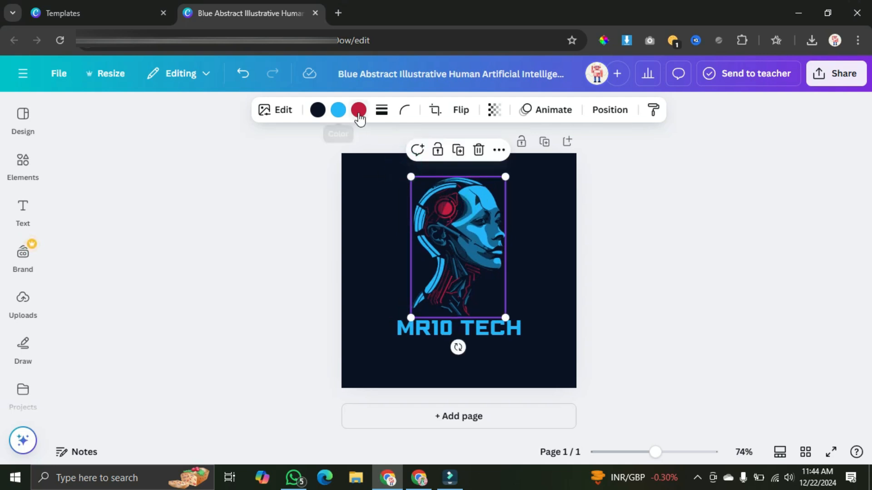
left_click(359, 111)
left_click(434, 202)
left_click_drag(411, 179, 403, 164)
Enlarge the "MR10 TECH" title to font size 32.2 and keep it centered below the head
left_click(529, 328)
left_click_drag(553, 341, 565, 344)
left_click_drag(457, 331, 452, 327)
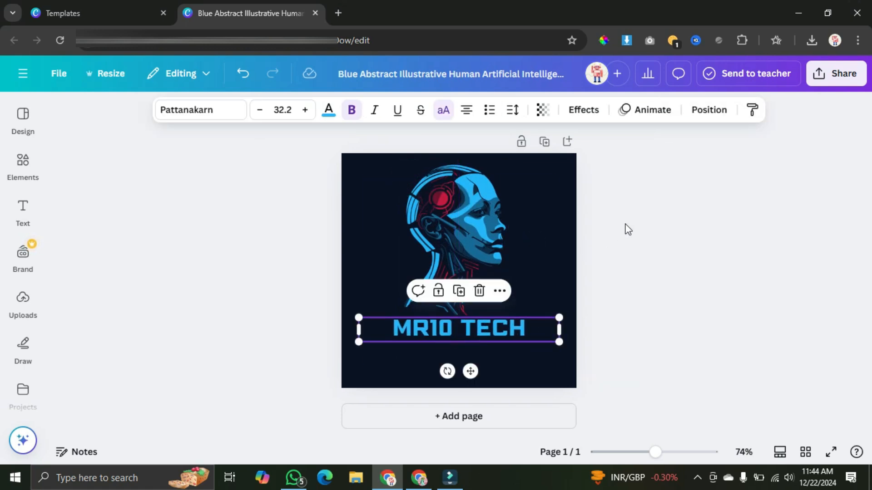
left_click(627, 227)
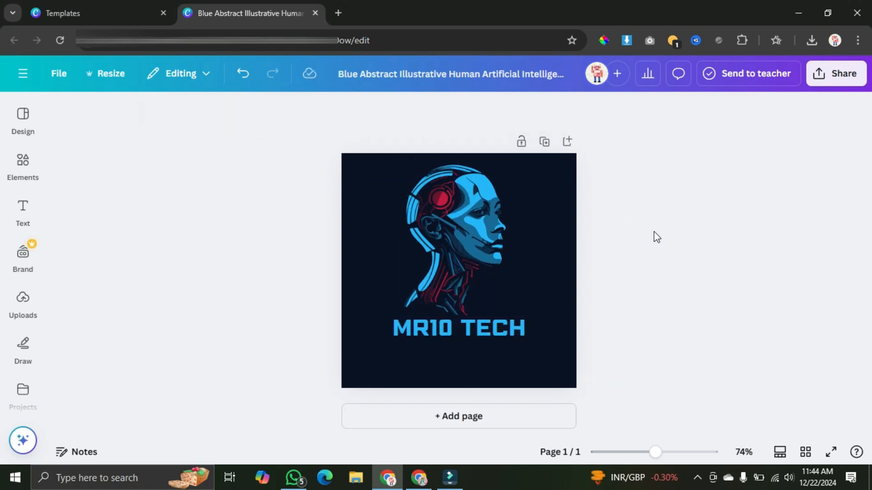
left_click(669, 194)
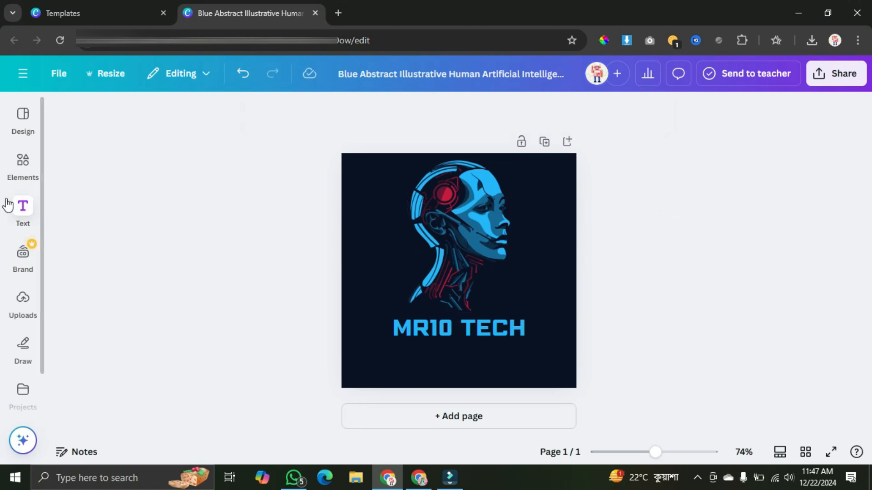
Add a subheading to the logo and replace its placeholder text with "10"
left_click(32, 211)
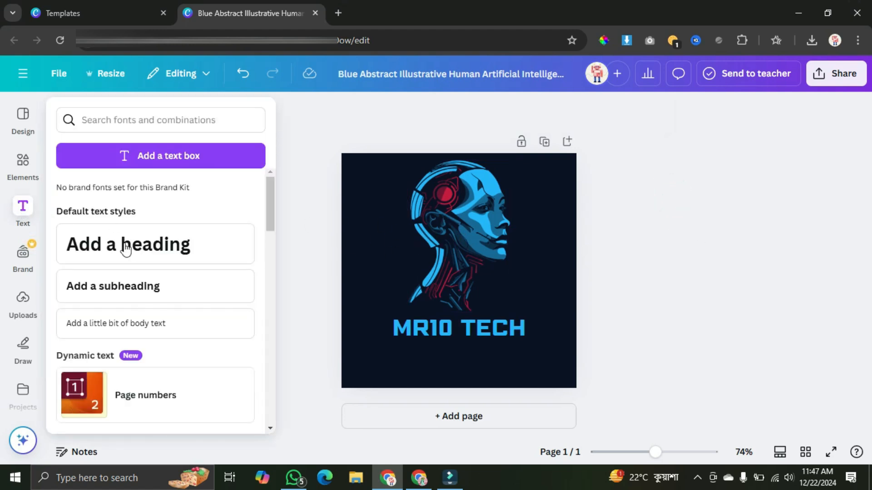
left_click(115, 290)
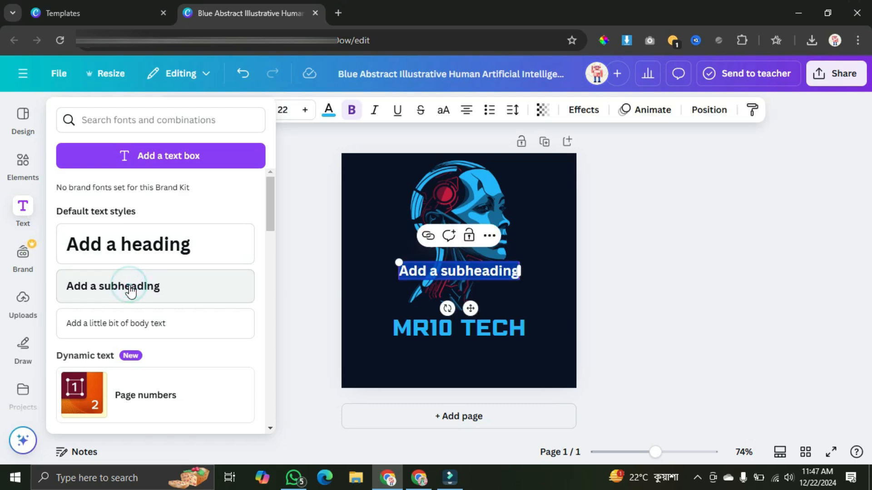
double_click(427, 271)
left_click(412, 271)
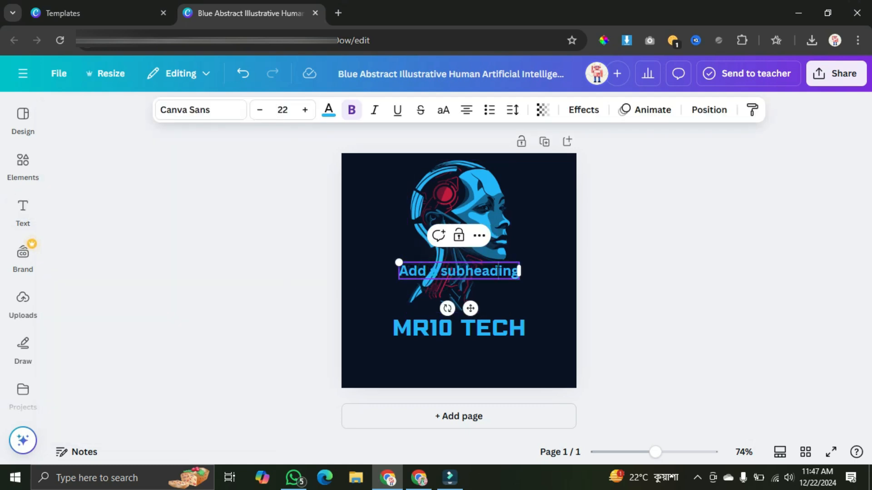
triple_click(498, 271)
type("10")
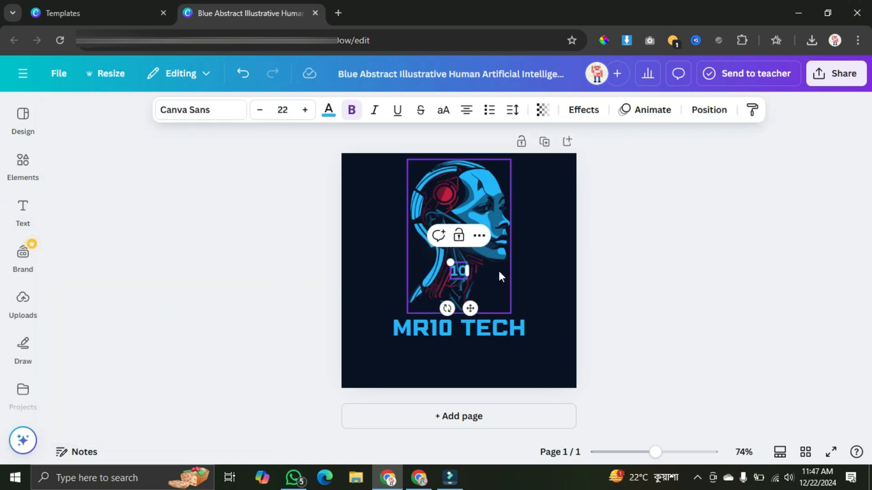
left_click(739, 208)
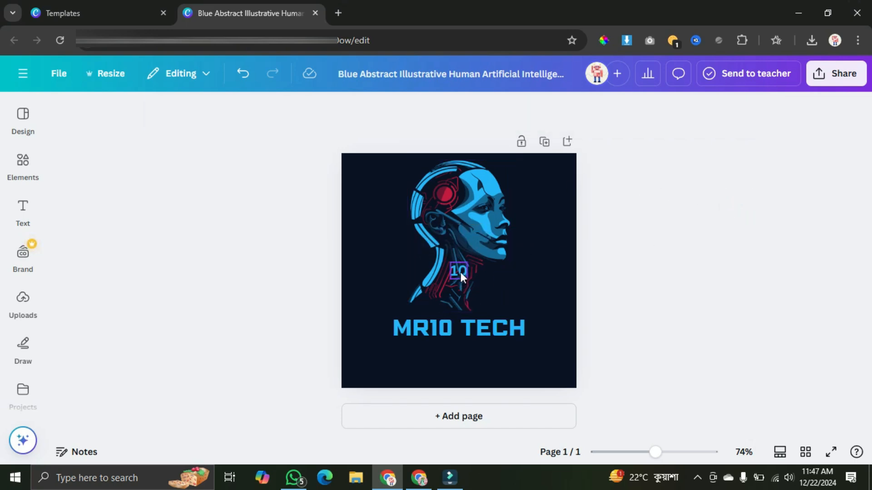
Move the "10" text to the left of the head illustration and color it bright red
left_click_drag(459, 272, 386, 260)
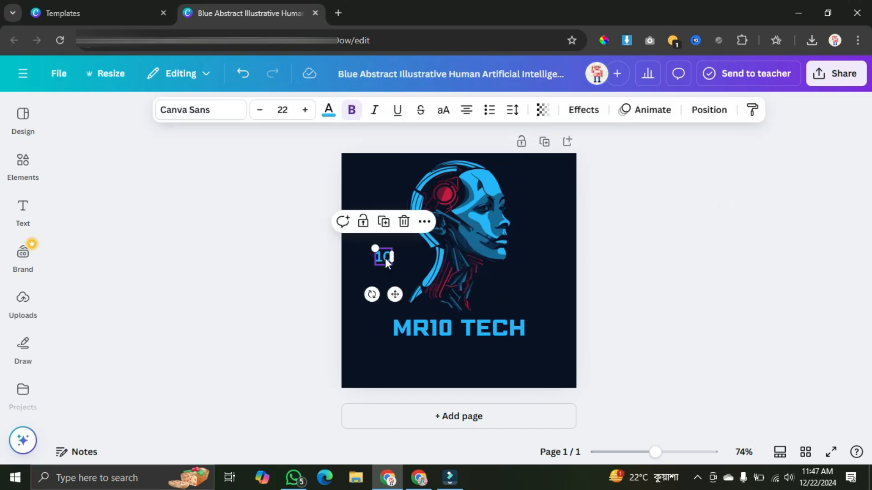
left_click(330, 119)
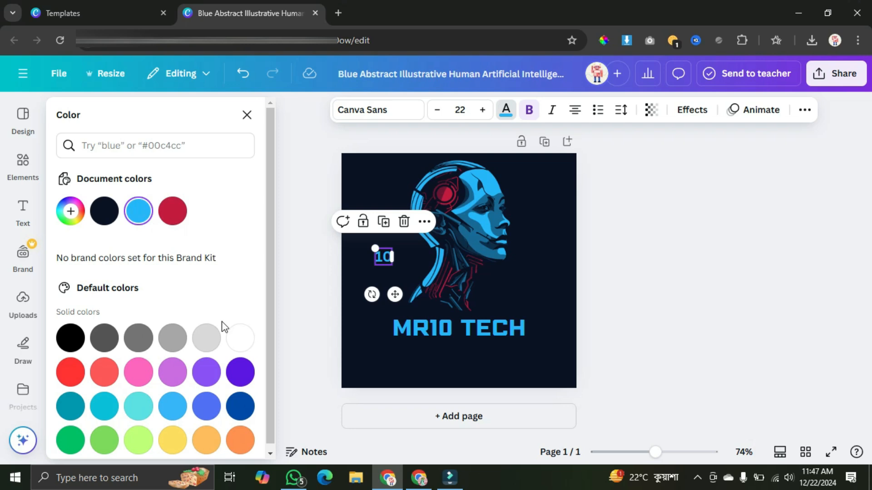
left_click(267, 264)
left_click(240, 402)
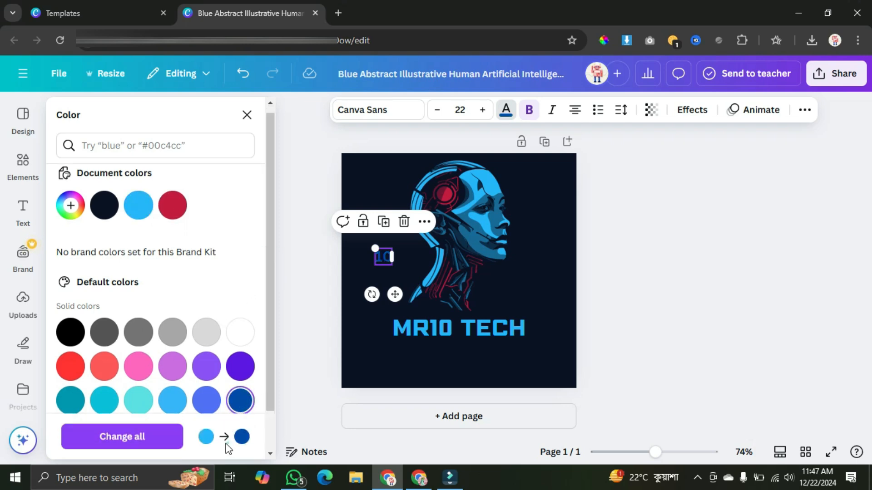
left_click(172, 401)
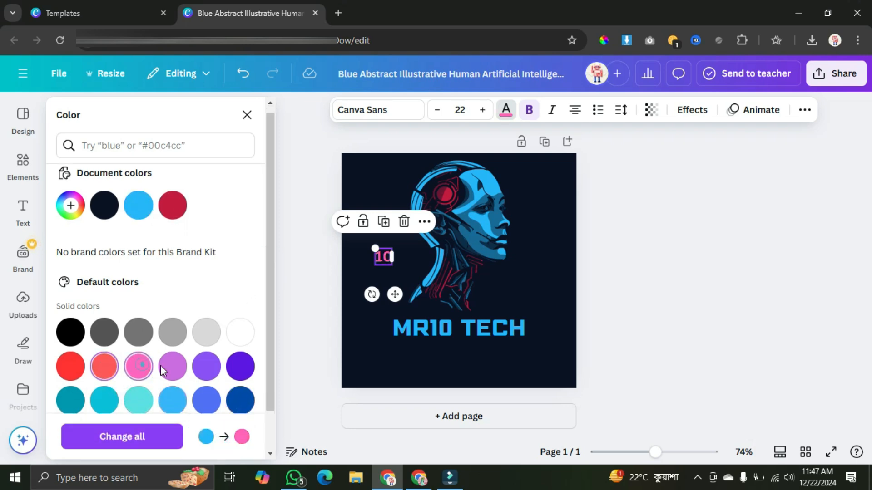
left_click(72, 368)
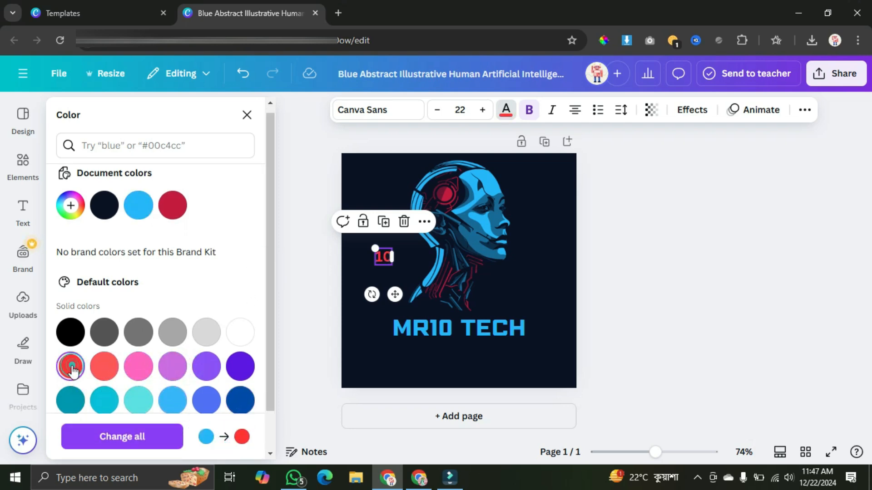
left_click(293, 353)
Enlarge the "10" text to font size 55.5 in the upper-left corner of the design
left_click_drag(374, 247, 353, 171)
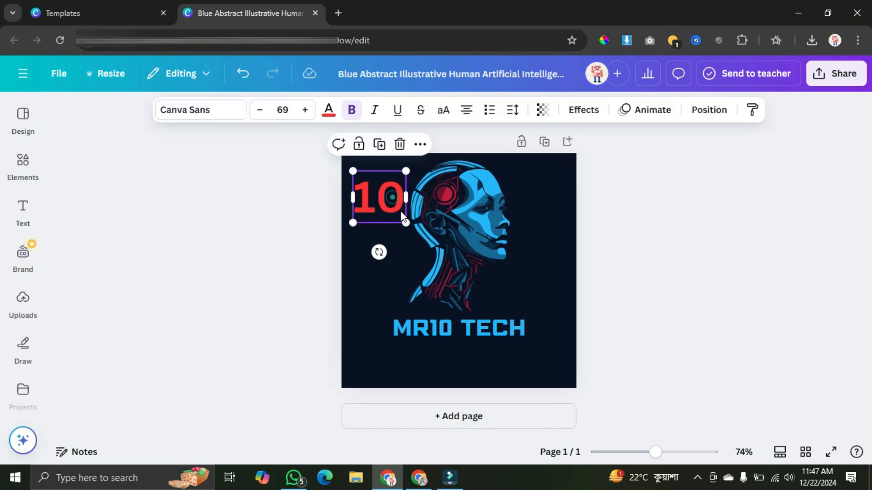
left_click_drag(405, 222, 393, 211)
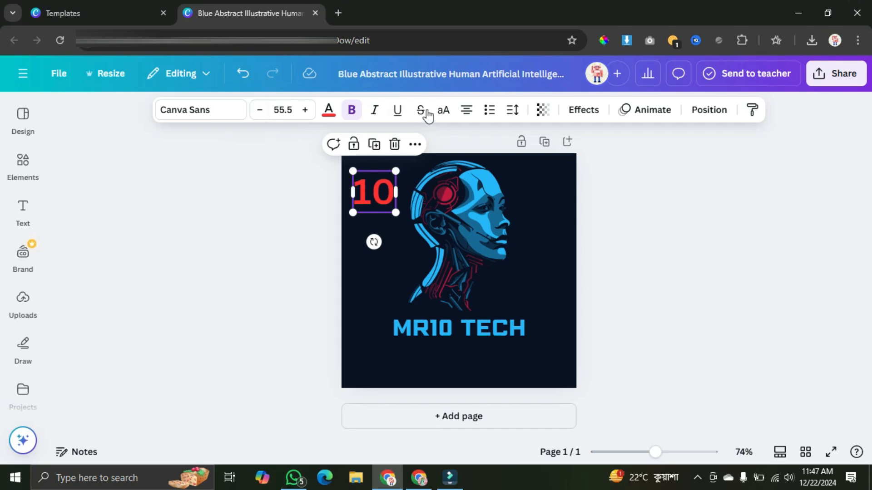
Cycle the "10" text through its alignment options
left_click(467, 114)
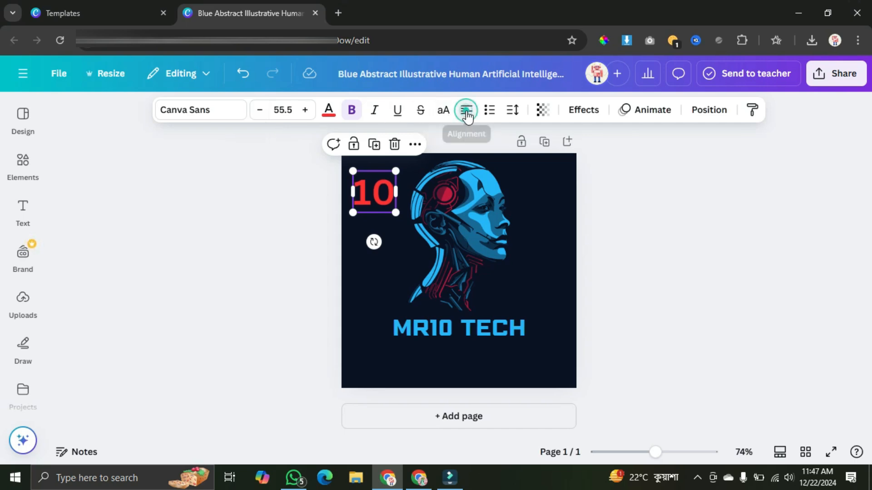
left_click(467, 114)
left_click(468, 114)
left_click(467, 114)
left_click(467, 114)
Apply the Outline effect to the "10" text and adjust the outline's thickness
left_click(596, 114)
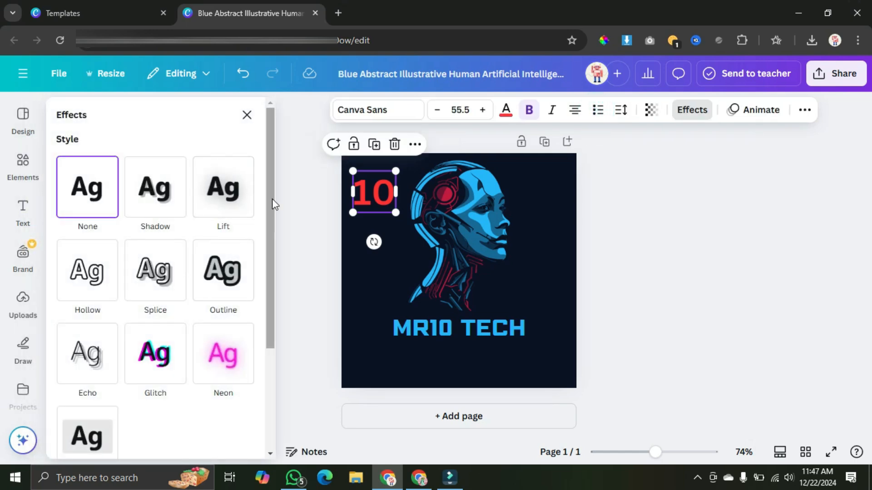
scroll(268, 205, "down", 1)
left_click(243, 226)
left_click_drag(87, 312, 127, 312)
Try several default solid colors for the outline of the "10" text and settle on green
left_click(243, 343)
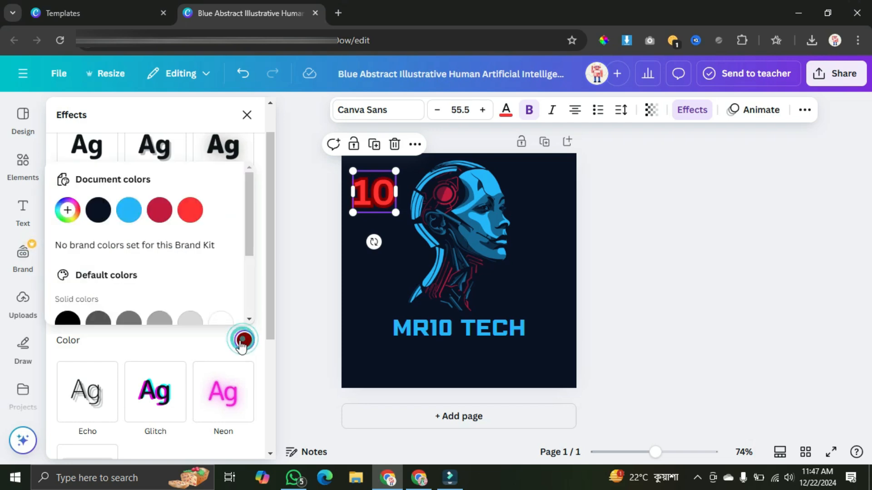
scroll(193, 259, "down", 2)
left_click(67, 260)
left_click(128, 291)
left_click(159, 291)
left_click(160, 319)
scroll(136, 291, "down", 1)
left_click(68, 271)
left_click(68, 302)
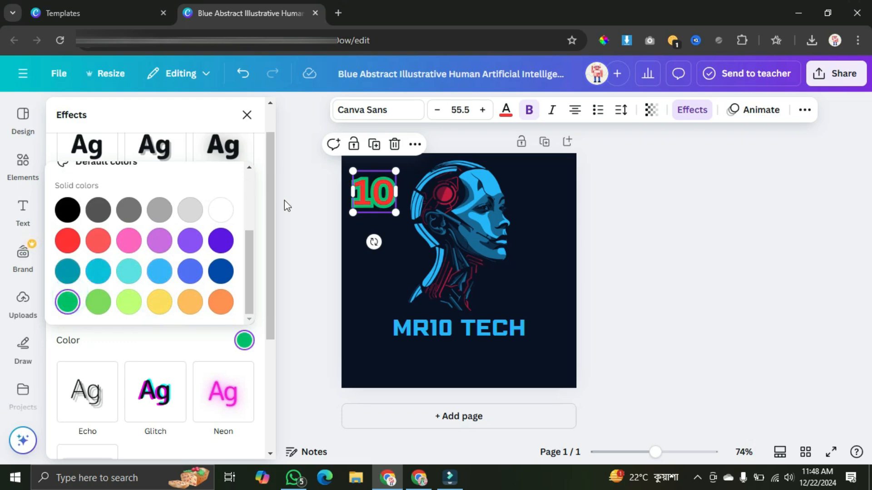
left_click(246, 115)
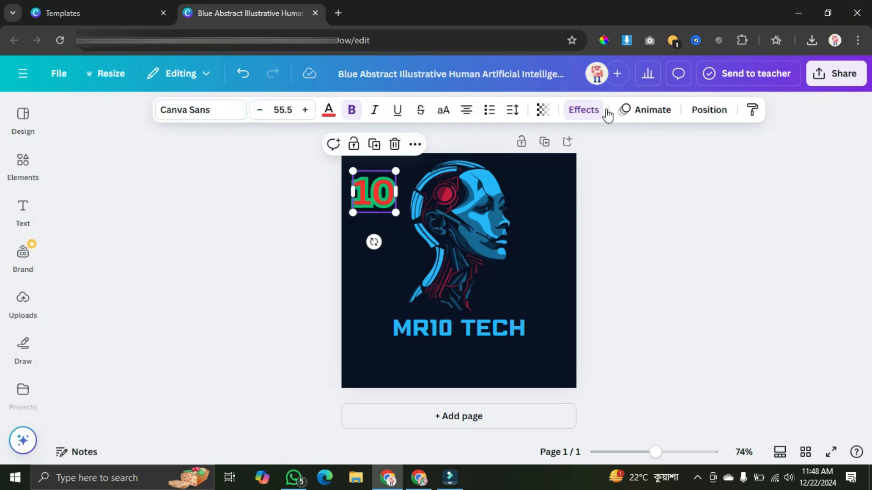
Apply the Shift text animation to the "10" text
left_click(653, 110)
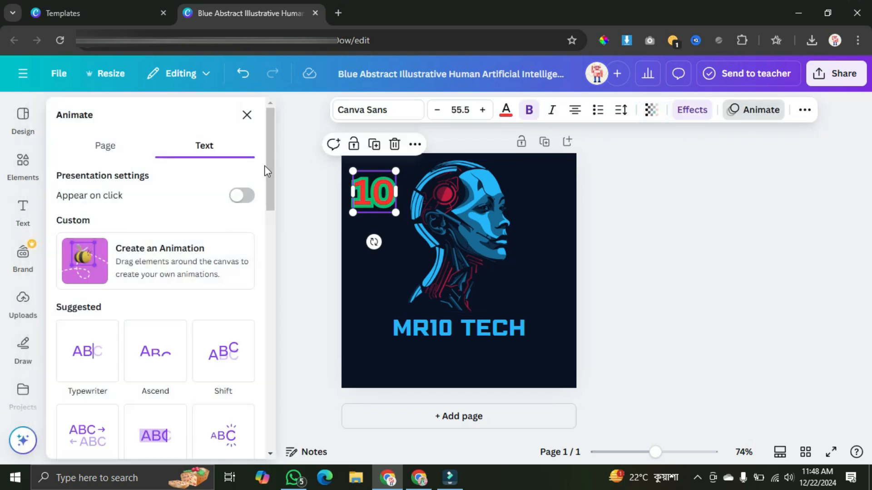
scroll(269, 179, "down", 2)
left_click(244, 279)
scroll(244, 284, "down", 2)
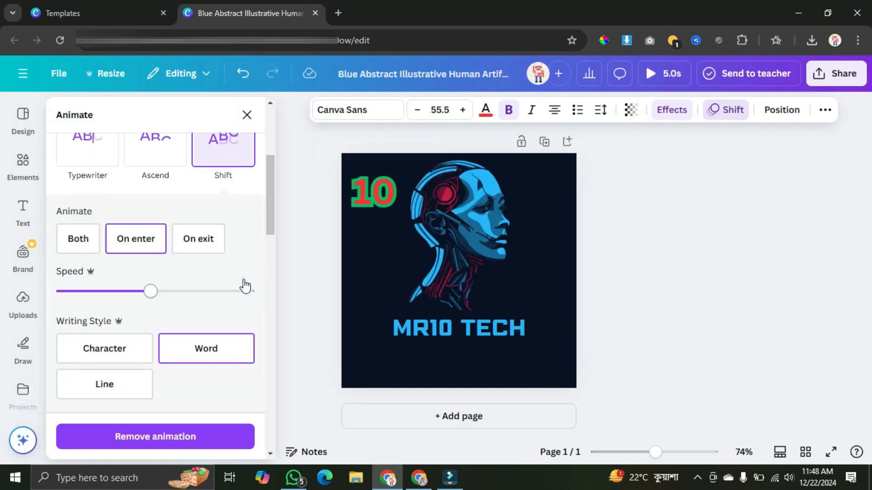
left_click(247, 115)
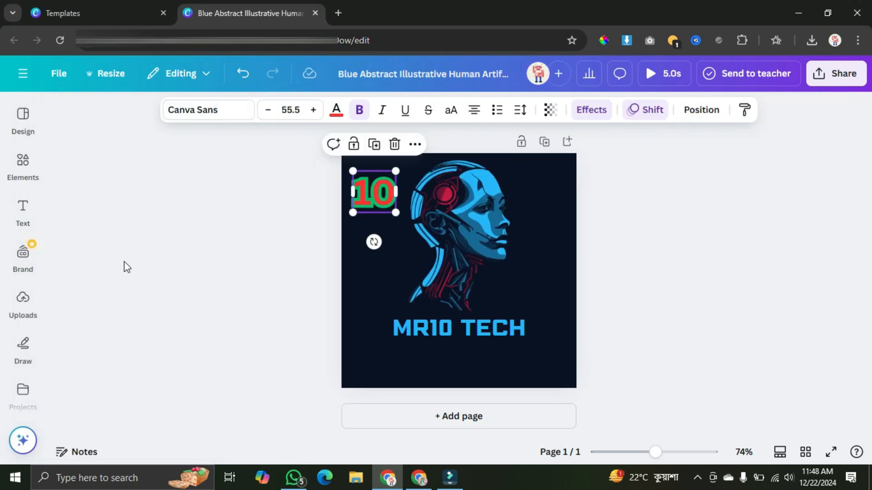
Try a freehand red marker scribble below the "10" text and undo it
left_click(28, 314)
left_click(23, 344)
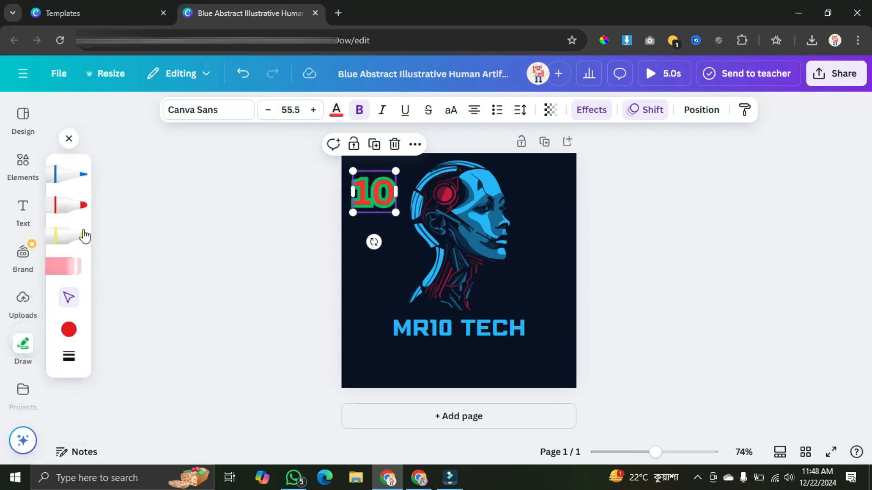
left_click(70, 208)
mouse_move(400, 286)
left_mouse_down()
mouse_move(429, 247)
mouse_move(346, 227)
mouse_move(377, 229)
mouse_move(442, 269)
left_mouse_up()
left_click(69, 139)
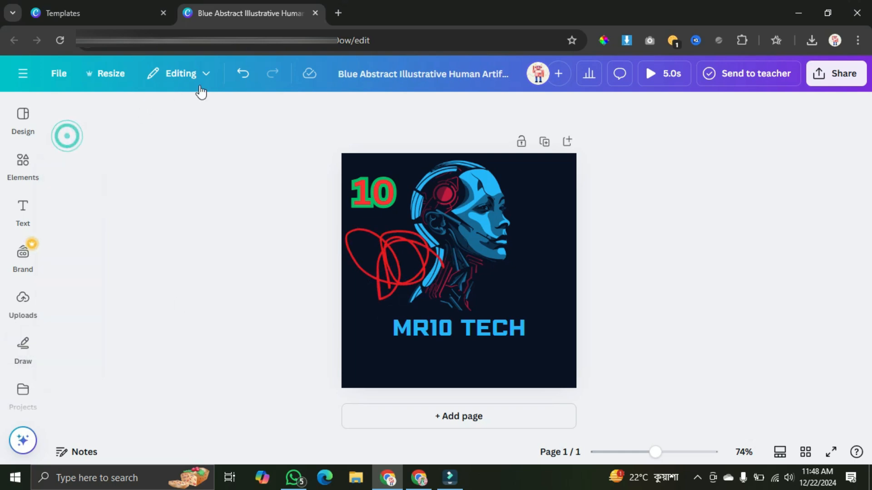
left_click(244, 75)
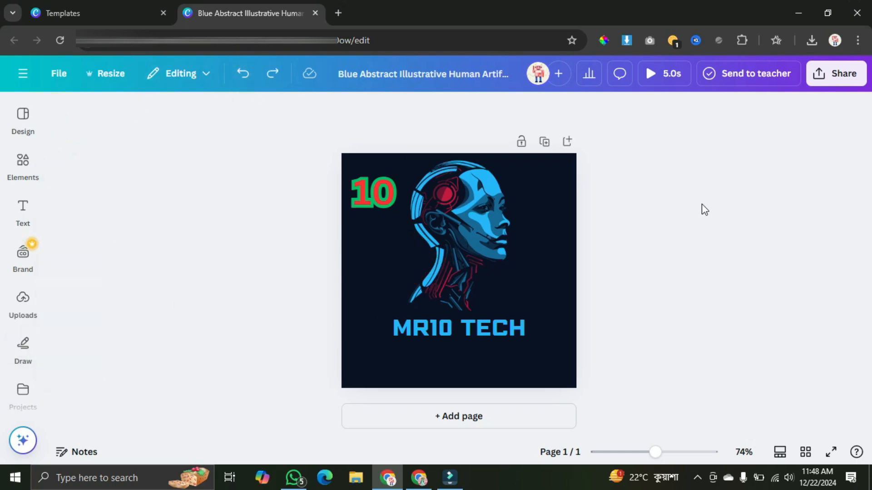
Shift the head illustration and the "MR10 TECH" text slightly down, and enlarge the illustration slightly toward its upper-right corner
left_click_drag(453, 245, 453, 249)
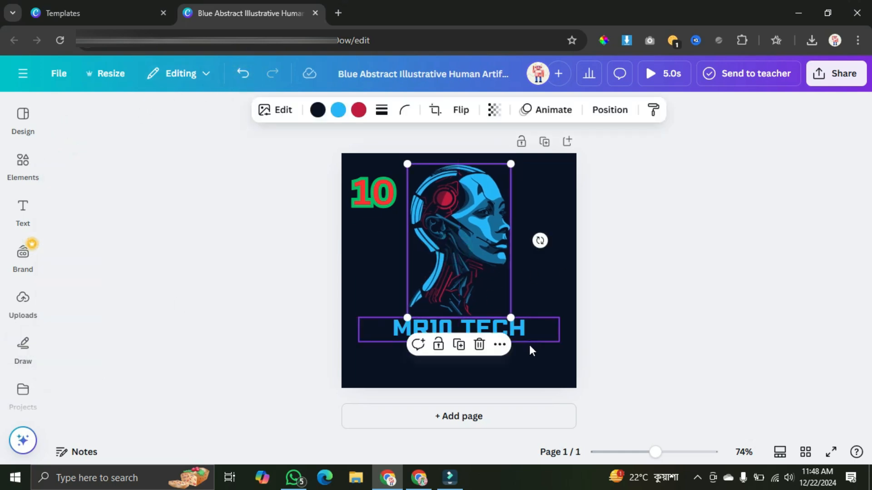
left_click_drag(493, 329, 490, 337)
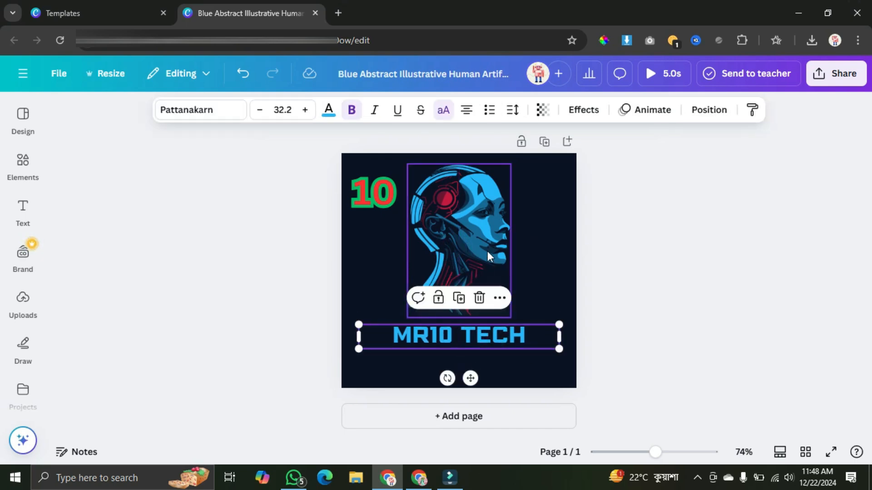
left_click(493, 258)
left_click_drag(510, 164, 514, 159)
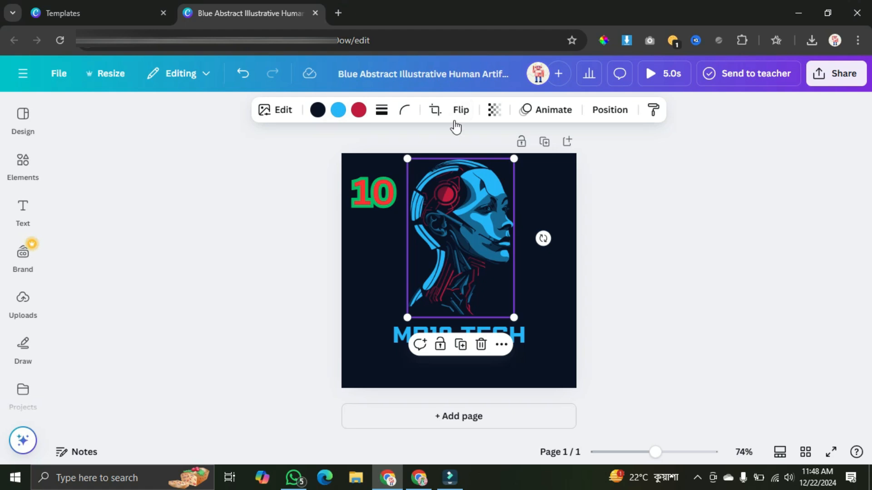
Try the corner rounding setting on the head illustration and leave it at 0
left_click(404, 110)
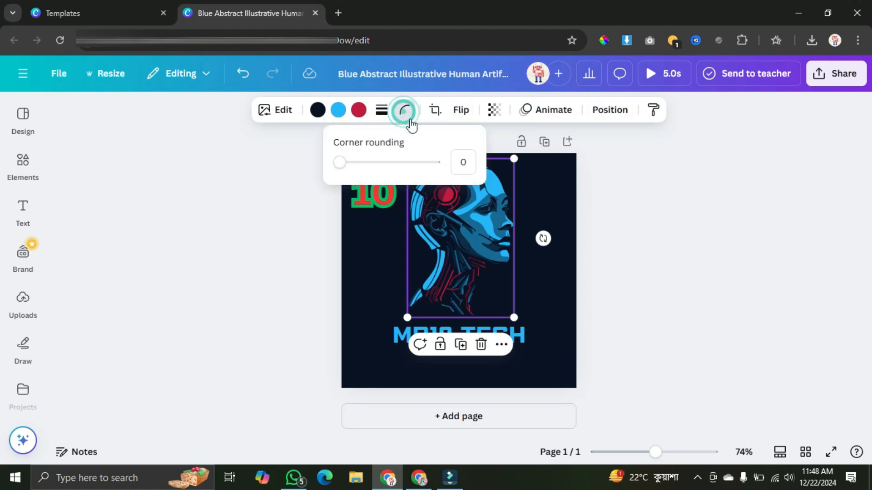
left_click_drag(341, 162, 319, 193)
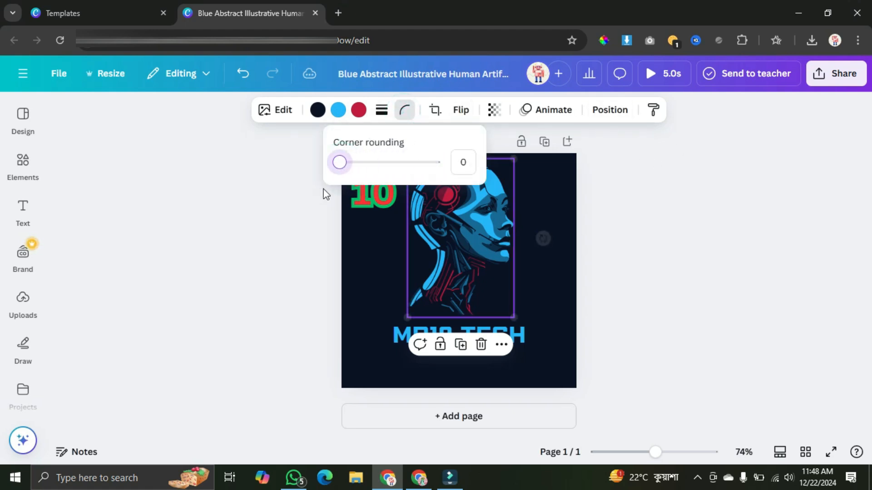
left_click(788, 269)
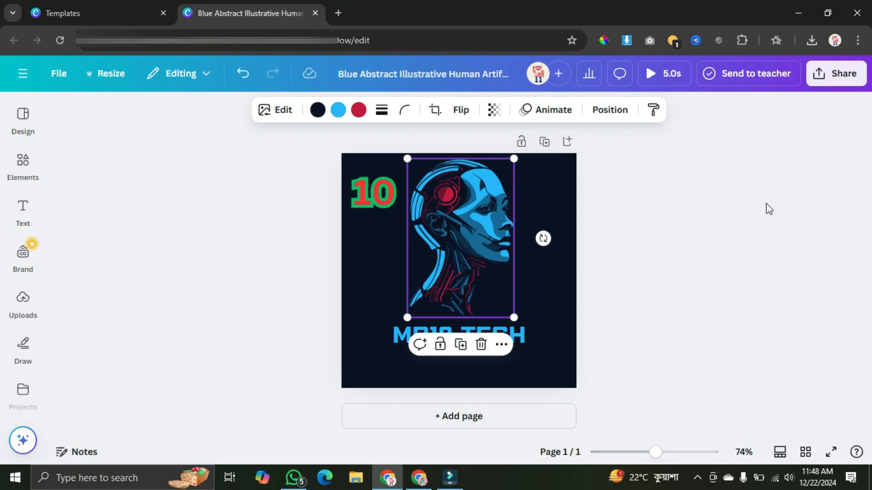
Download the finished logo as a PNG file at size 1 (500 × 500 px)
left_click(839, 75)
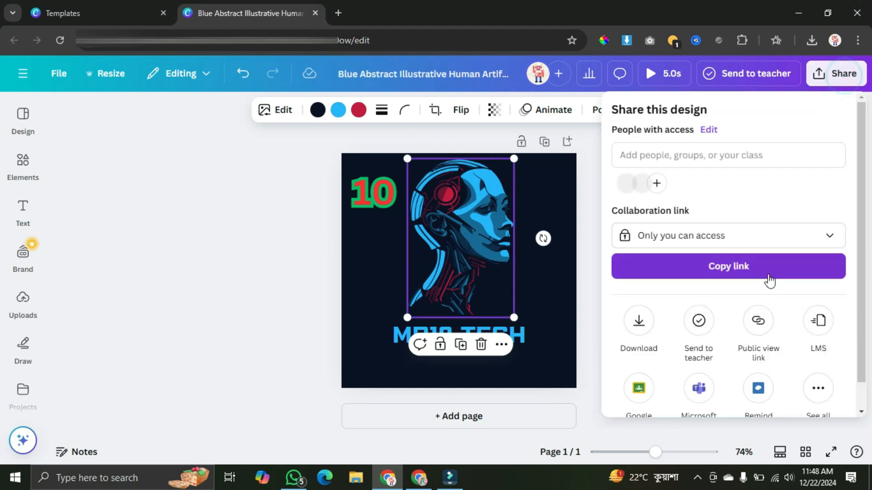
left_click(637, 323)
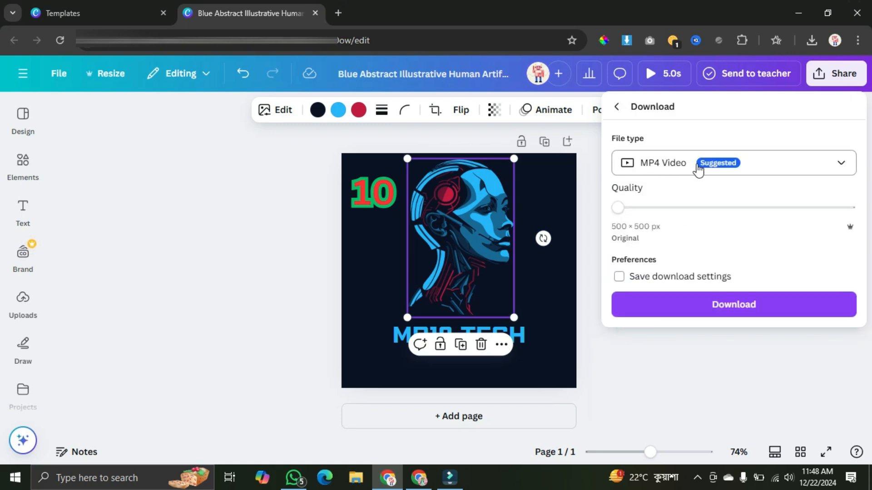
left_click(698, 169)
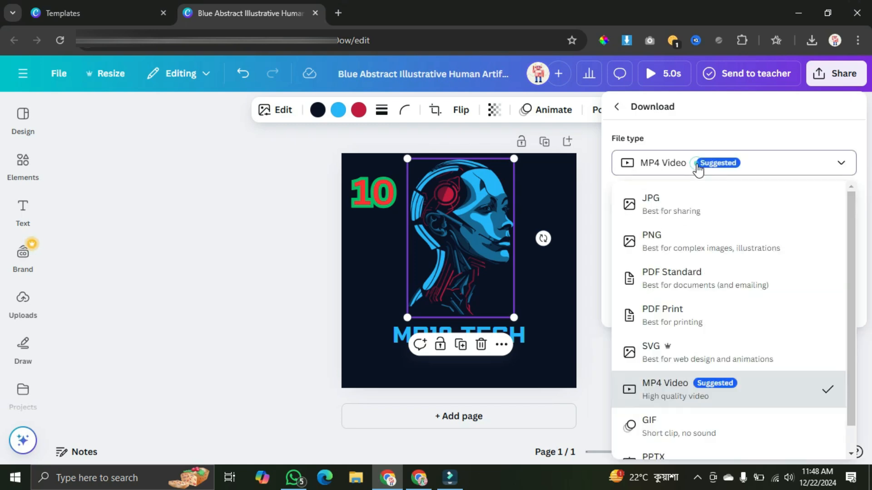
left_click(674, 245)
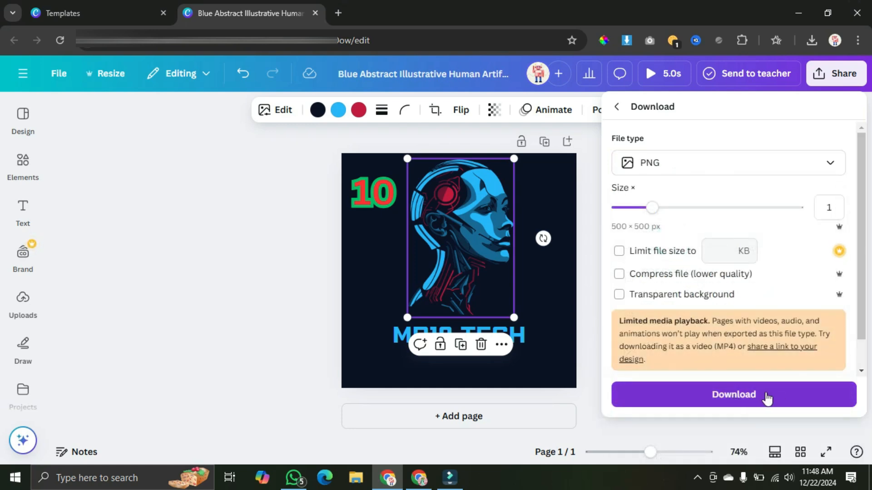
left_click(744, 400)
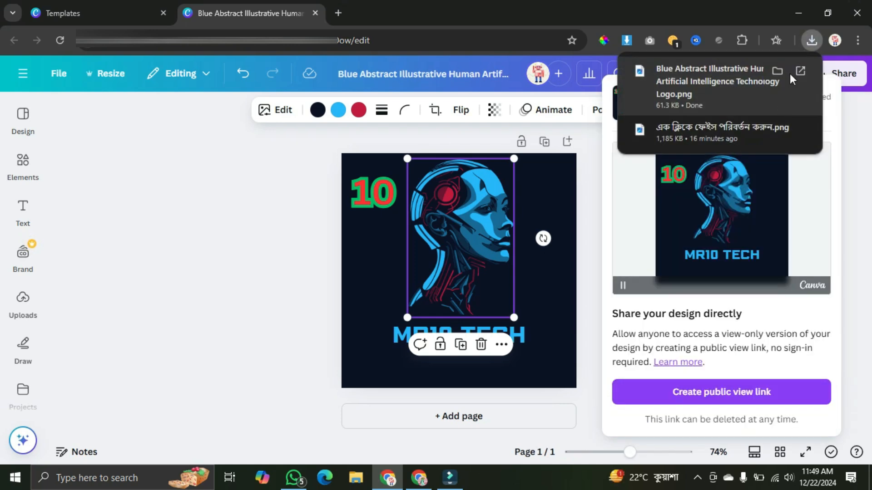
left_click(206, 217)
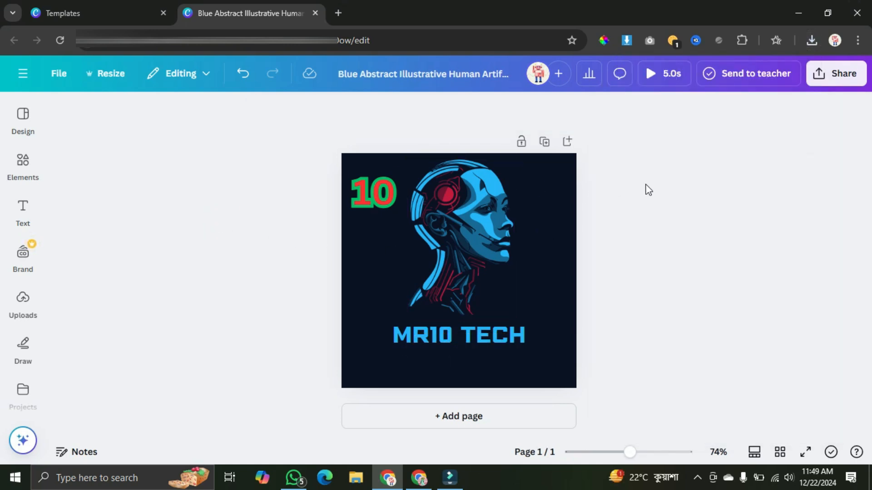